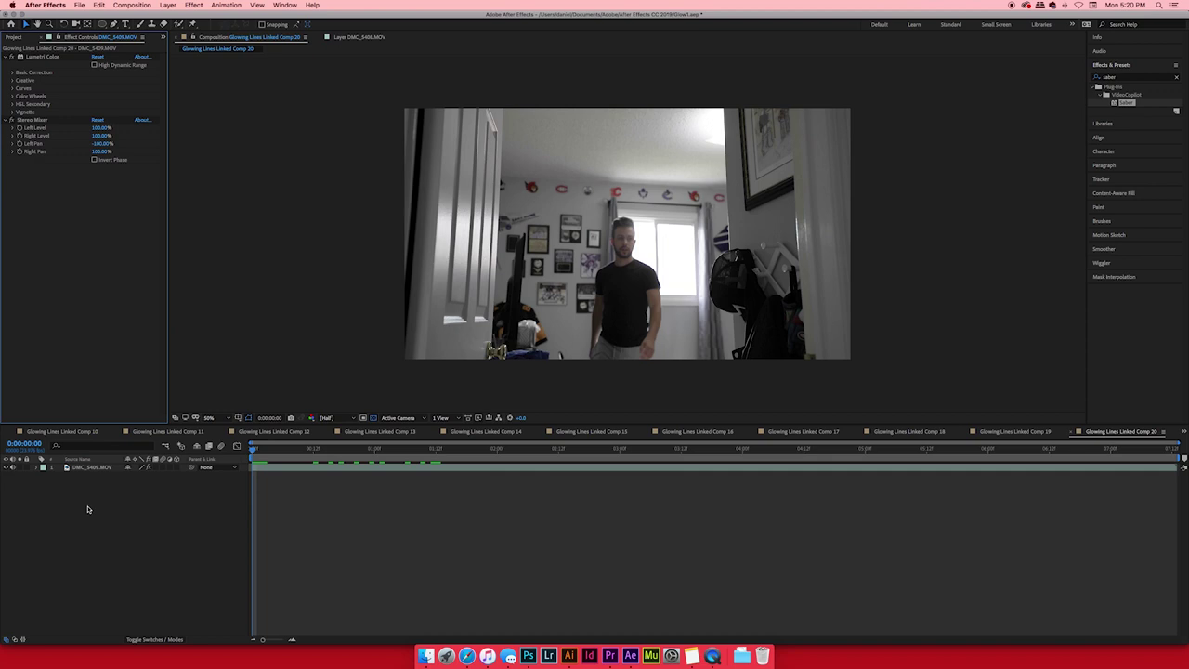
Add a 1920×1080 black solid, Black Solid 23, above DMC_5409.MOV
{"action": "right_click", "coordinate": [88, 509]}
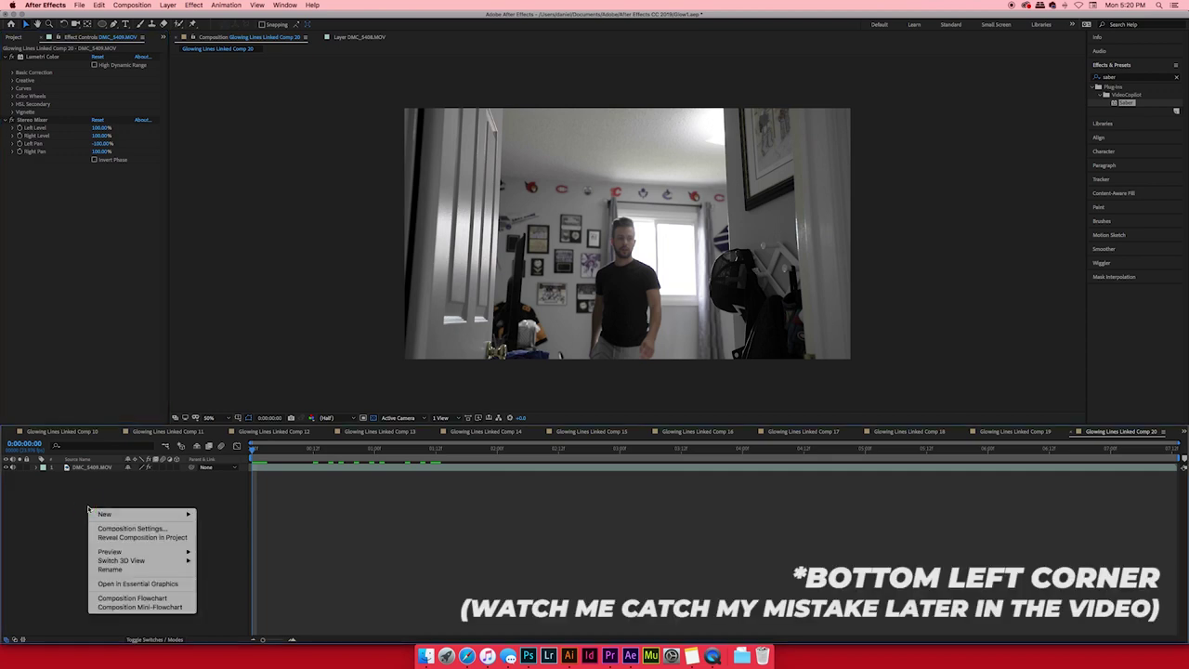
{"action": "mouse_move", "coordinate": [105, 515]}
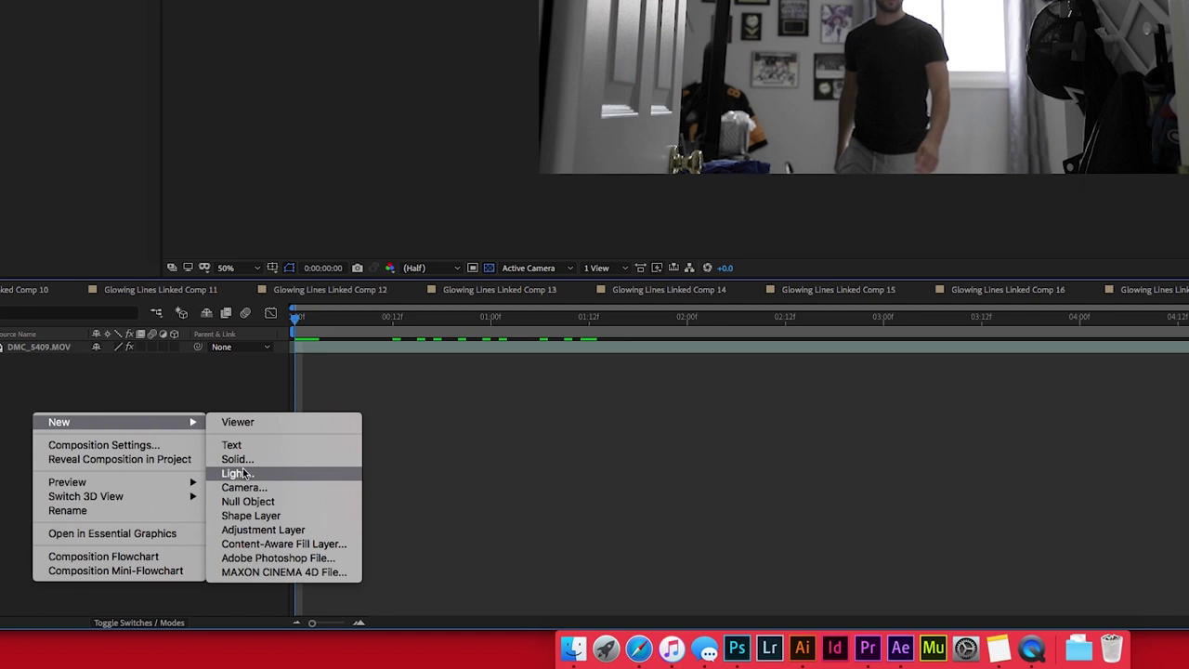
{"action": "left_click", "coordinate": [244, 473]}
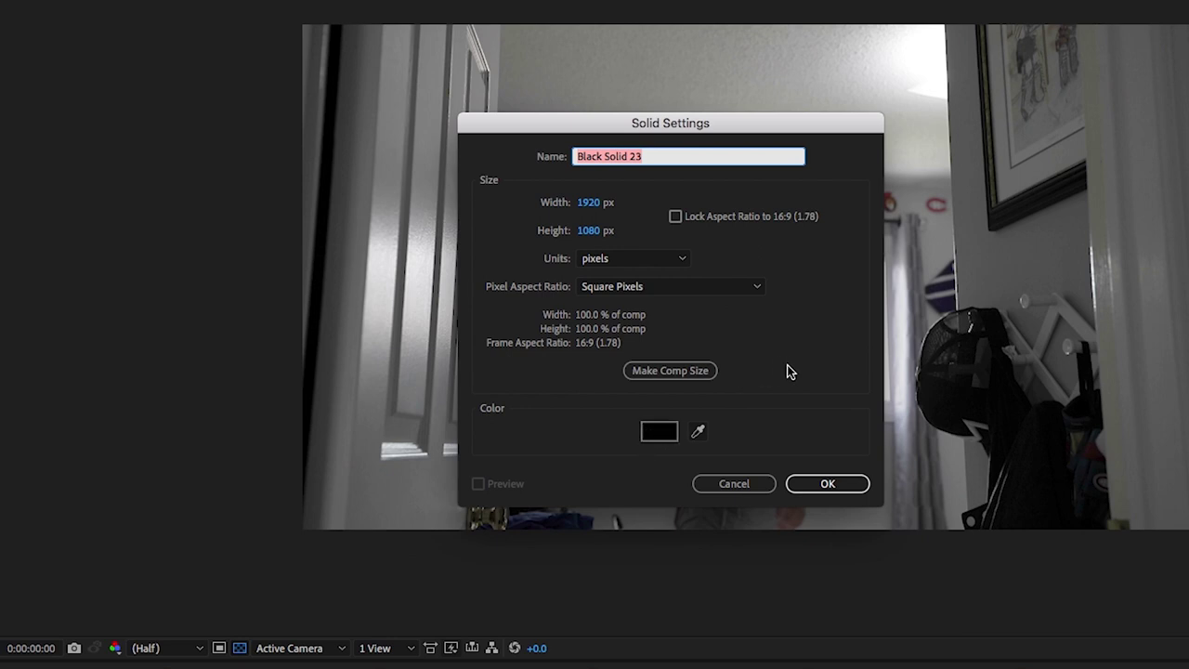
{"action": "left_click", "coordinate": [814, 485]}
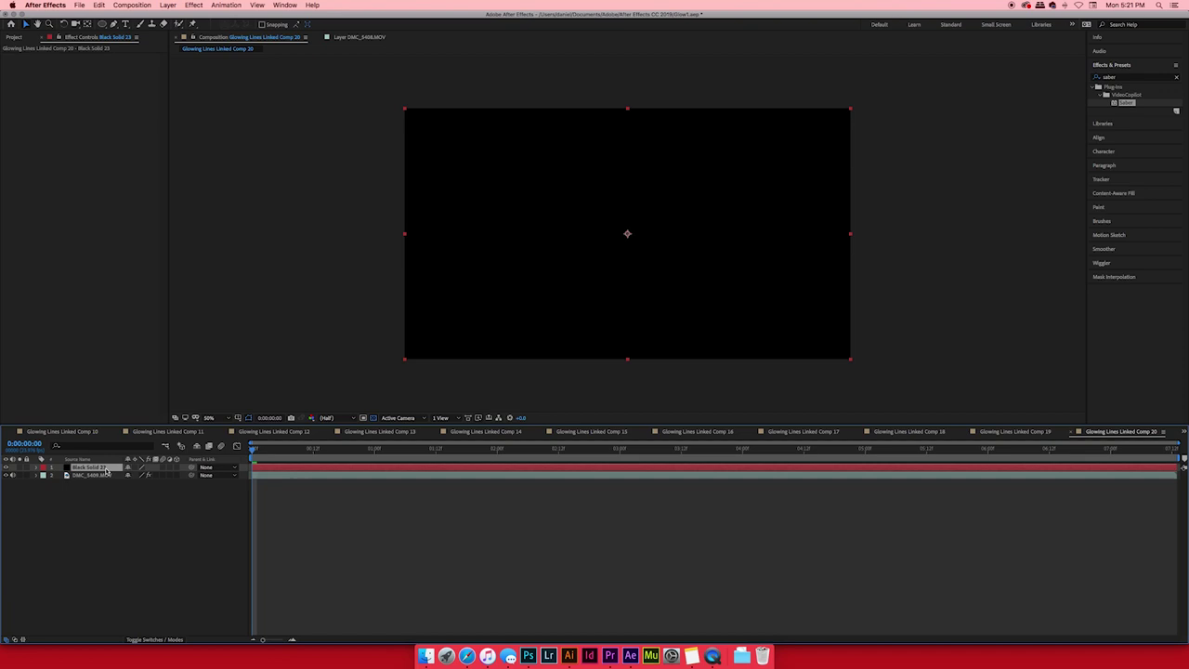
Change Black Solid 23's blending mode to Screen
{"action": "right_click", "coordinate": [107, 470]}
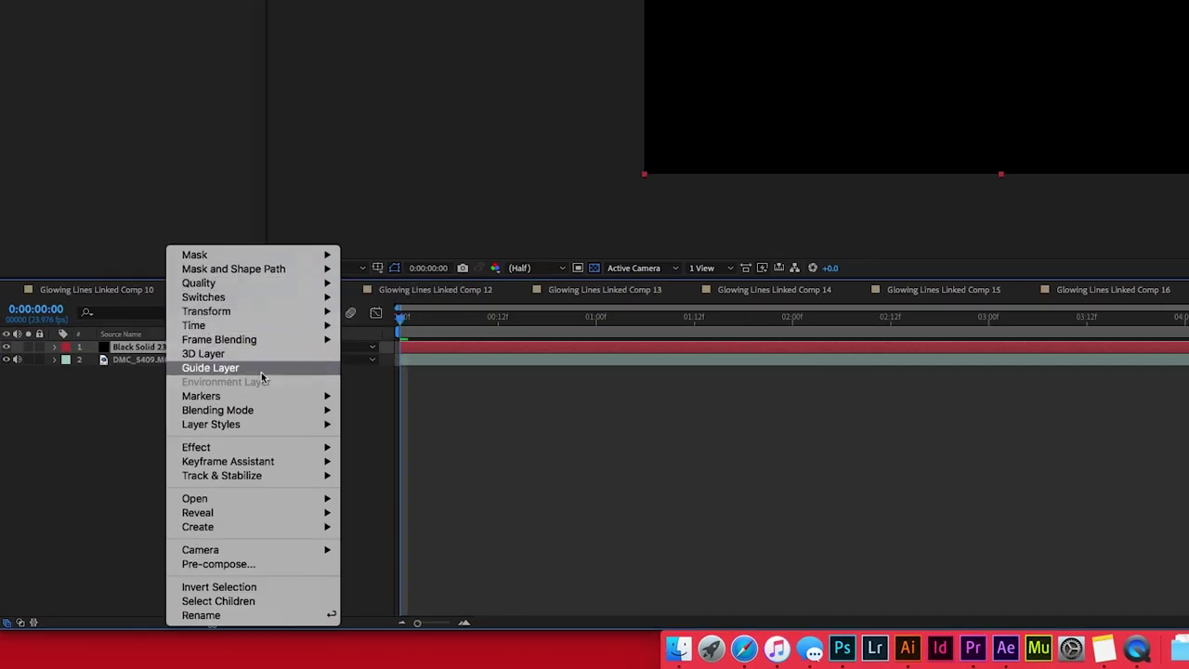
{"action": "mouse_move", "coordinate": [252, 411]}
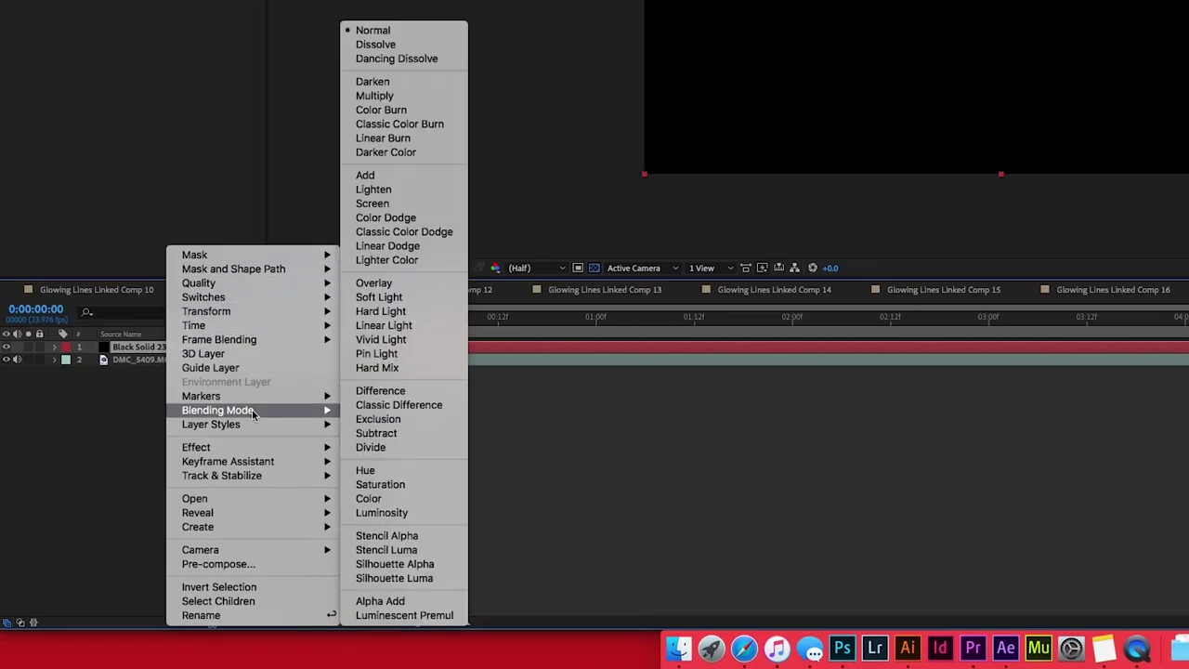
{"action": "left_click", "coordinate": [394, 204]}
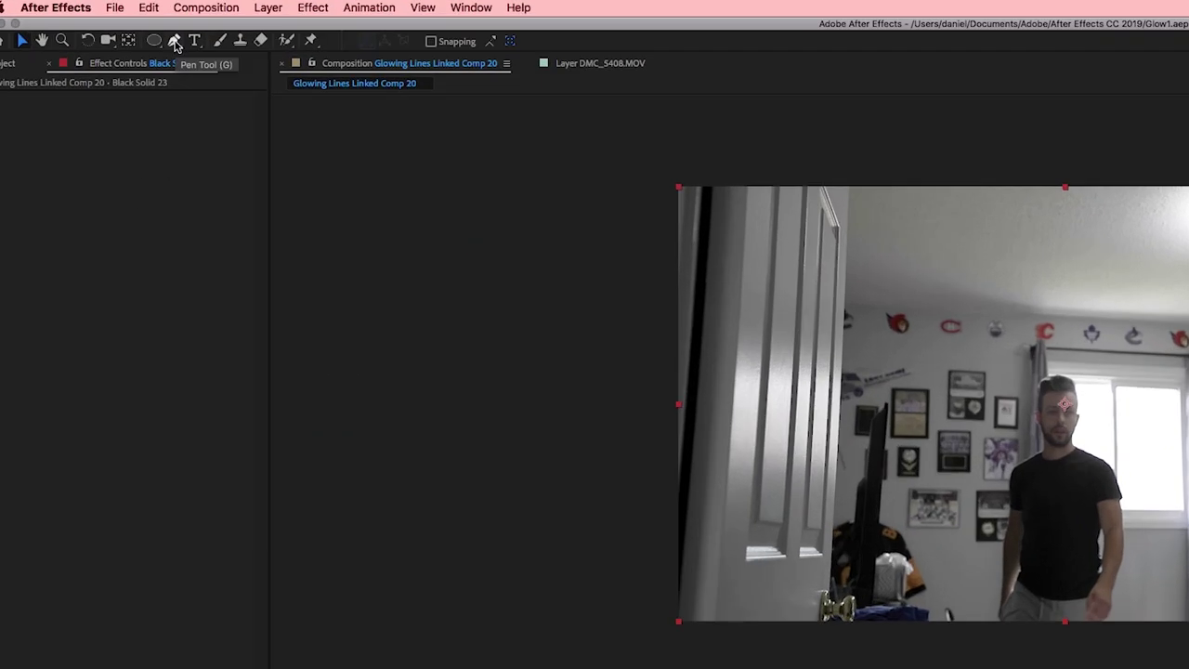
Select the Pen tool and zoom the view to 200% on the helmet
{"action": "left_click", "coordinate": [112, 23]}
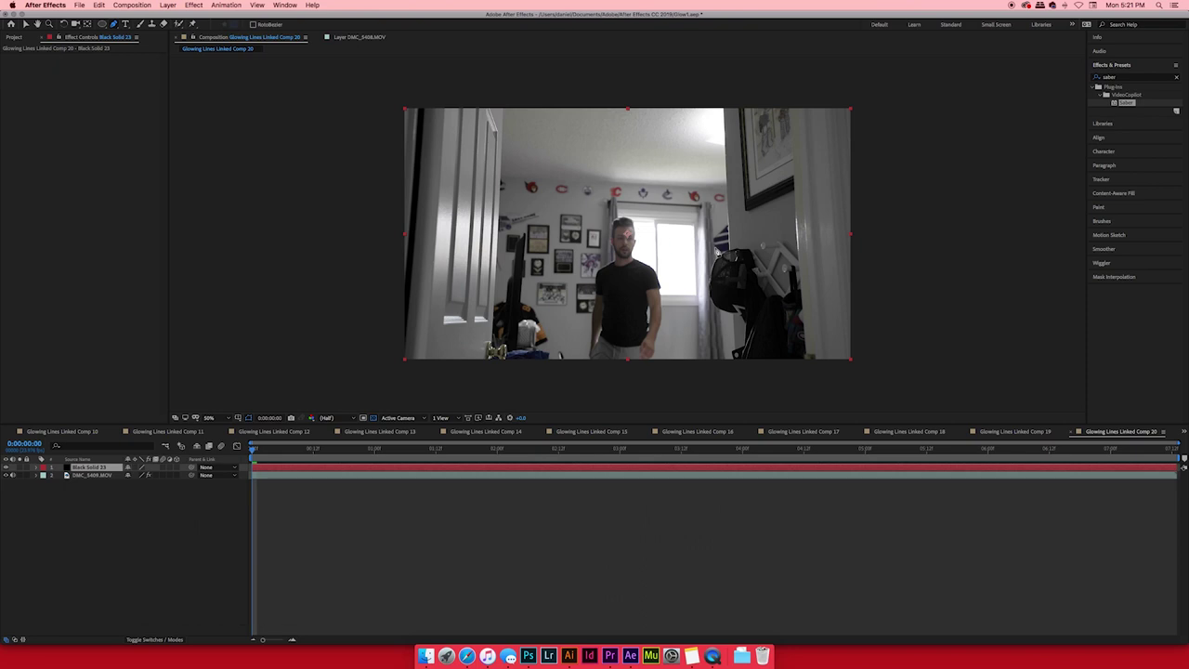
{"action": "key", "text": "period"}
{"action": "key", "text": "period"}
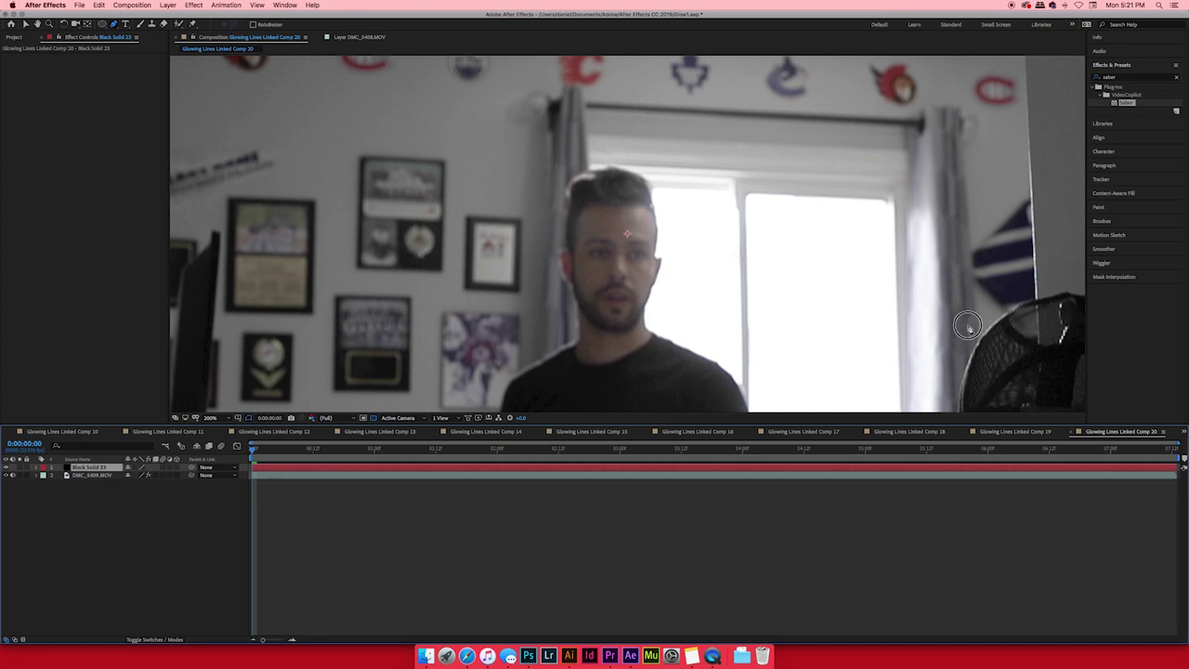
{"action": "scroll", "coordinate": [863, 289], "scroll_direction": "right", "scroll_amount": 7}
{"action": "scroll", "coordinate": [863, 289], "scroll_direction": "down", "scroll_amount": 3}
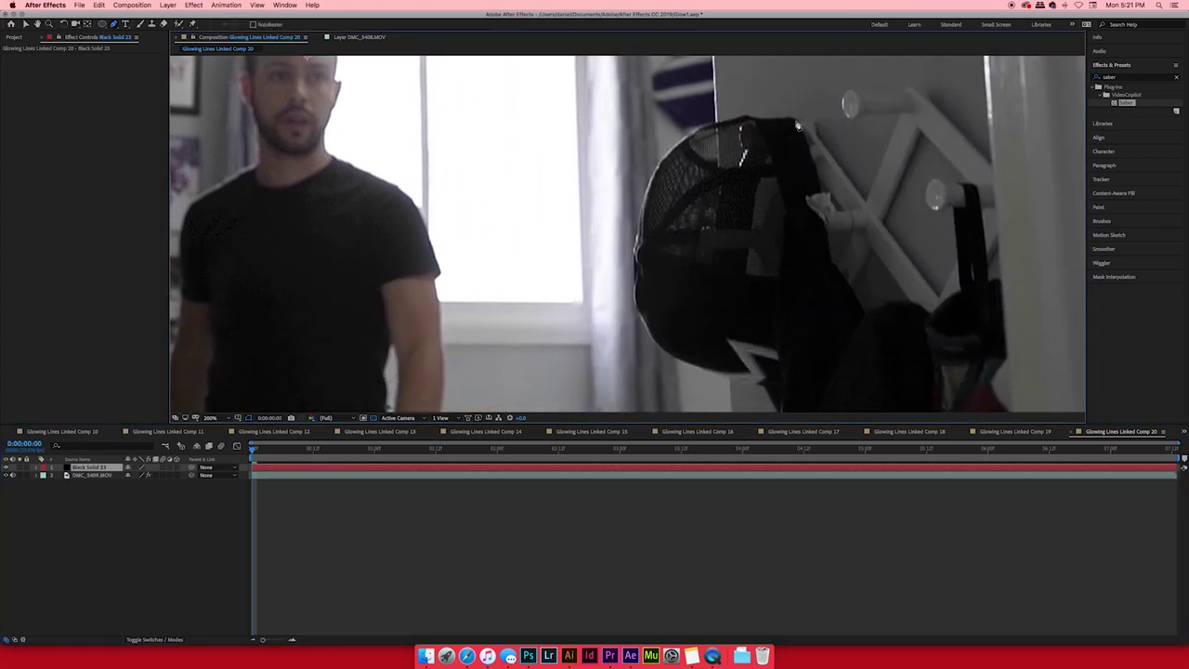
{"action": "key", "text": "Return"}
Place mask points along the helmet's top and around its left edge
{"action": "left_click", "coordinate": [784, 119]}
{"action": "left_click", "coordinate": [767, 120]}
{"action": "left_click", "coordinate": [704, 122]}
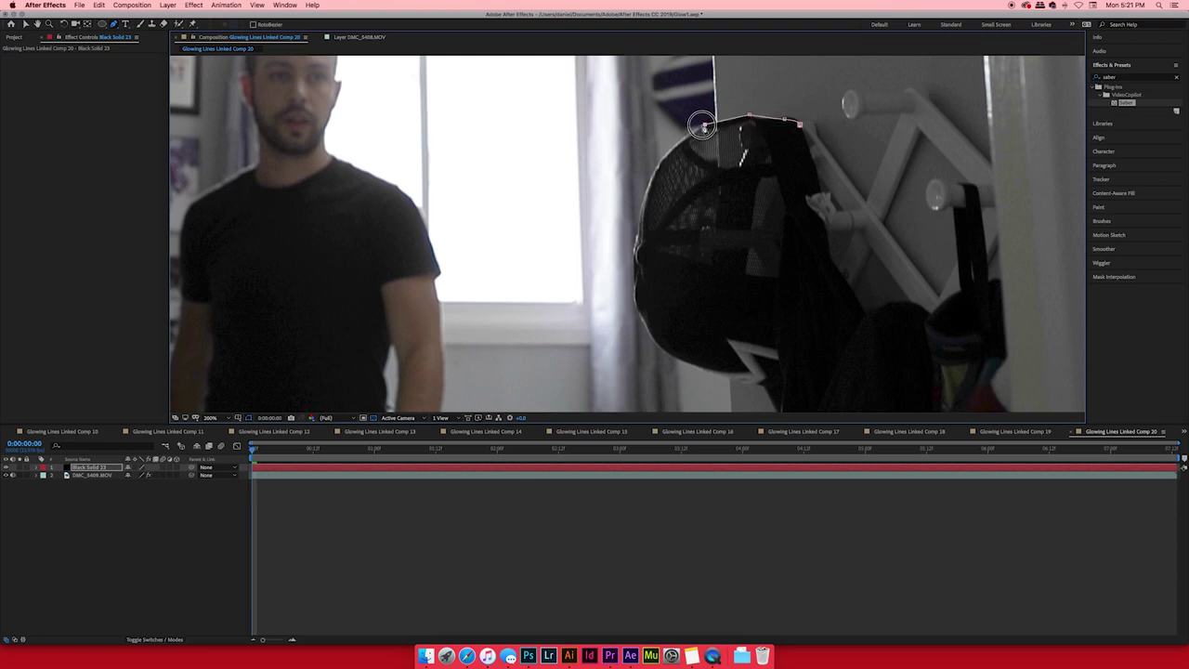
{"action": "left_click", "coordinate": [692, 130]}
{"action": "left_click", "coordinate": [639, 184]}
{"action": "left_click", "coordinate": [625, 303]}
{"action": "left_click", "coordinate": [677, 366]}
{"action": "left_click", "coordinate": [720, 371]}
Curve the remaining segments along the helmet and close the mask path
{"action": "key", "text": "comma"}
{"action": "left_click", "coordinate": [712, 334]}
{"action": "left_click", "coordinate": [727, 335]}
{"action": "left_click_drag", "start_coordinate": [737, 256], "coordinate": [707, 205]}
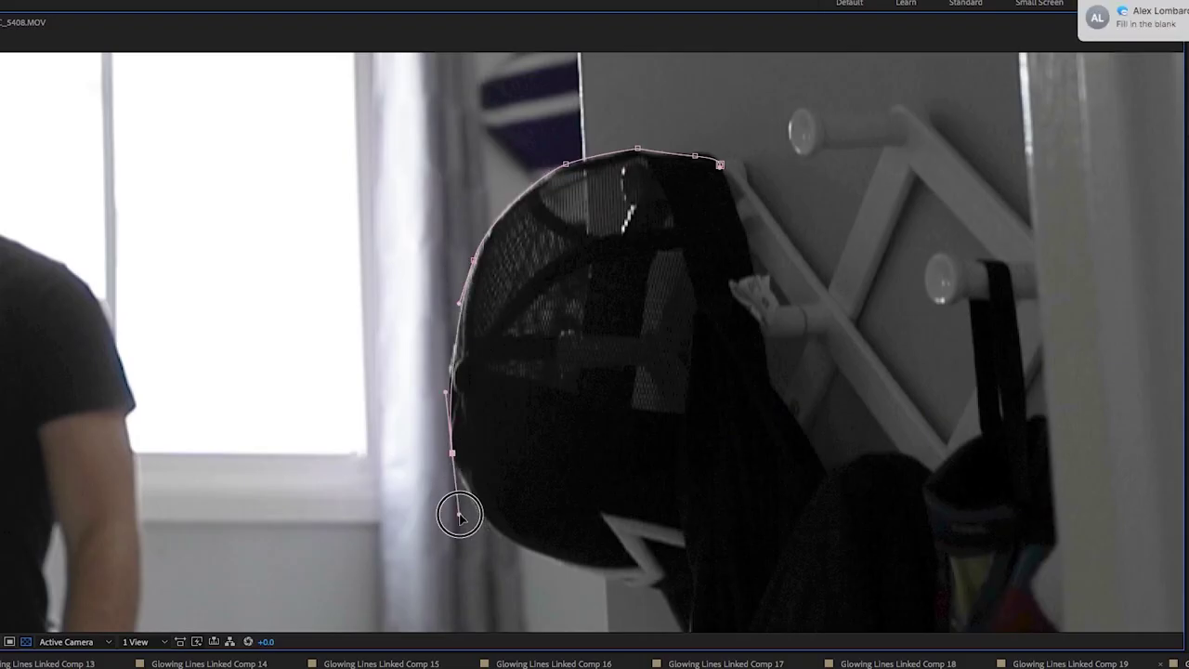
{"action": "left_click_drag", "start_coordinate": [569, 295], "coordinate": [626, 399]}
{"action": "left_click_drag", "start_coordinate": [580, 253], "coordinate": [560, 228]}
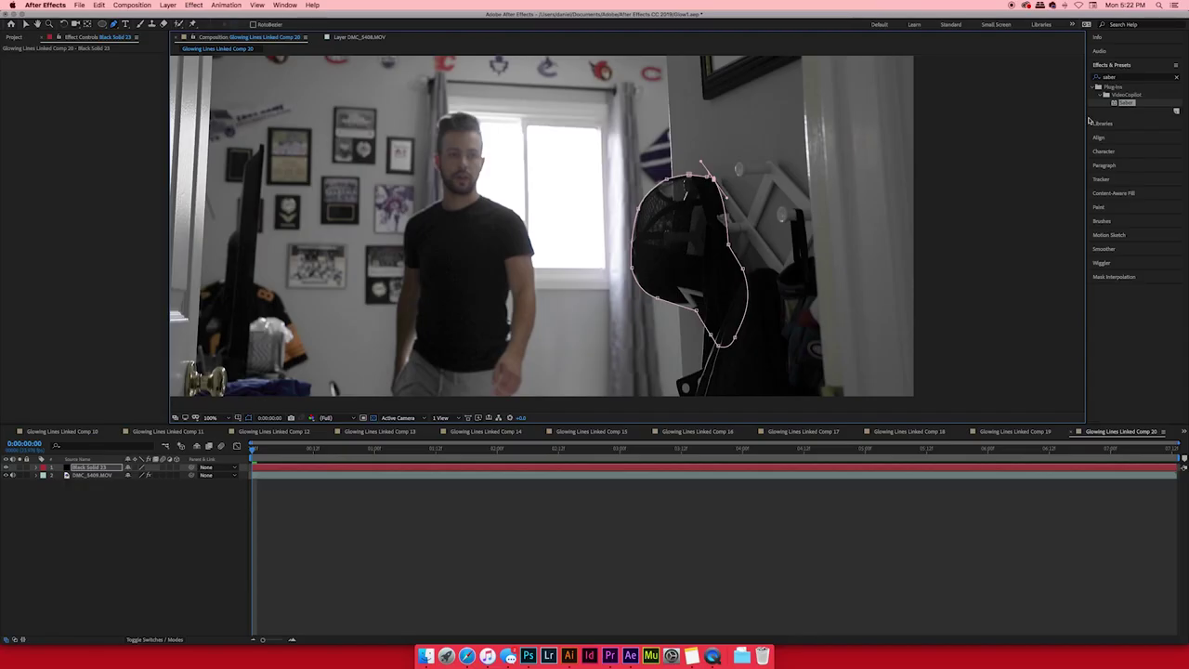
Find 'saber' in Effects & Presets and apply Saber to Black Solid 23
{"action": "left_click", "coordinate": [1138, 69]}
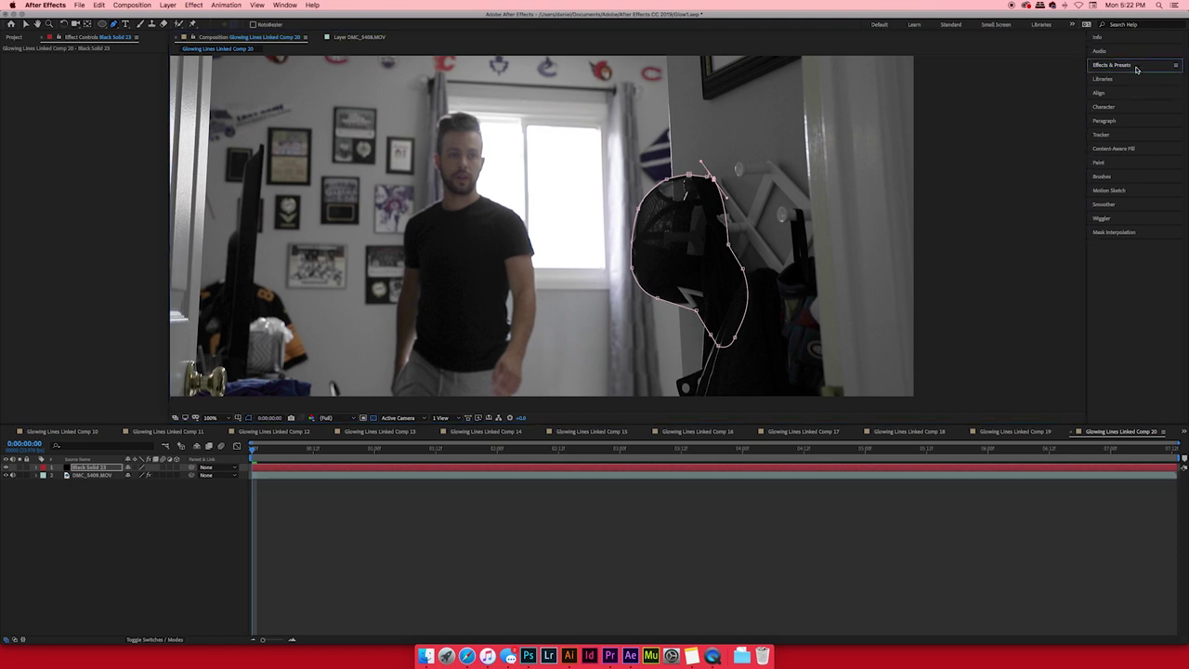
{"action": "left_click", "coordinate": [1135, 69]}
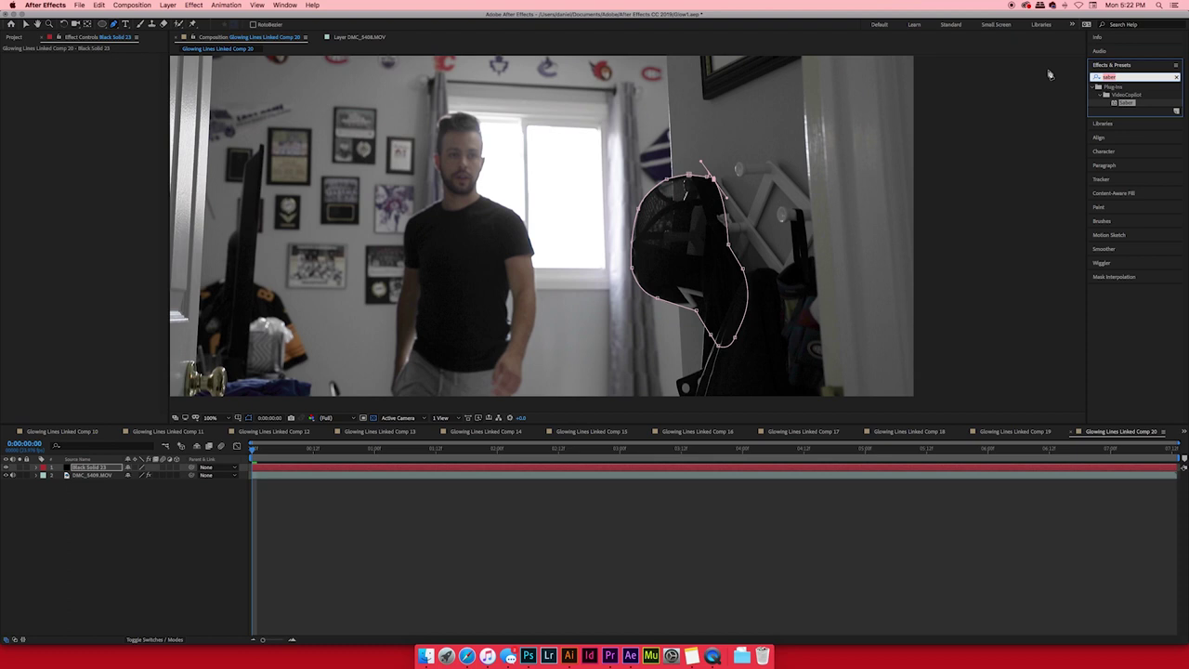
{"action": "left_click", "coordinate": [1097, 77]}
{"action": "left_click_drag", "start_coordinate": [1116, 105], "coordinate": [99, 470]}
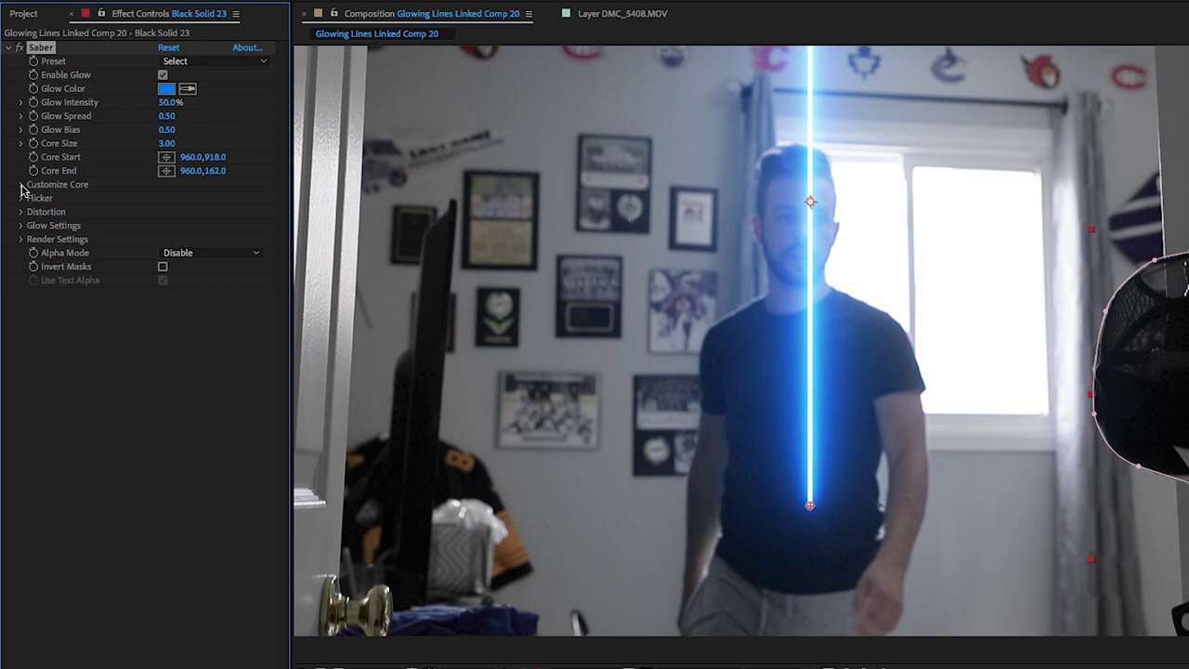
Under Customize Core, set Saber's Core Type to Layer Masks
{"action": "left_click", "coordinate": [21, 185]}
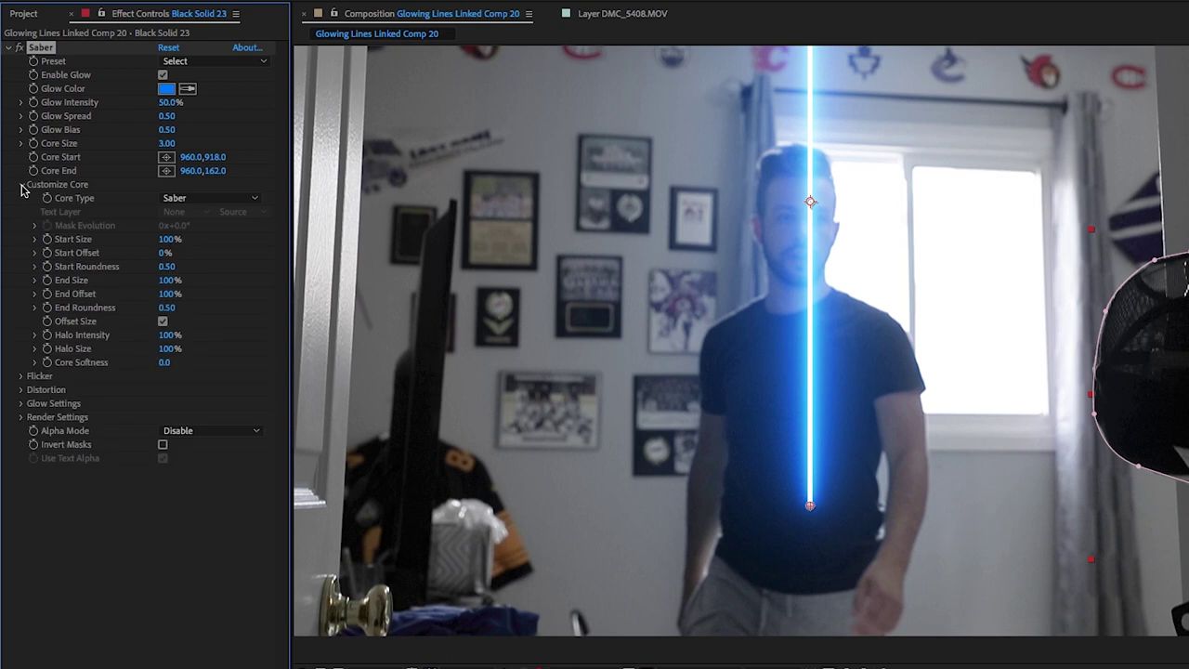
{"action": "left_click", "coordinate": [192, 201]}
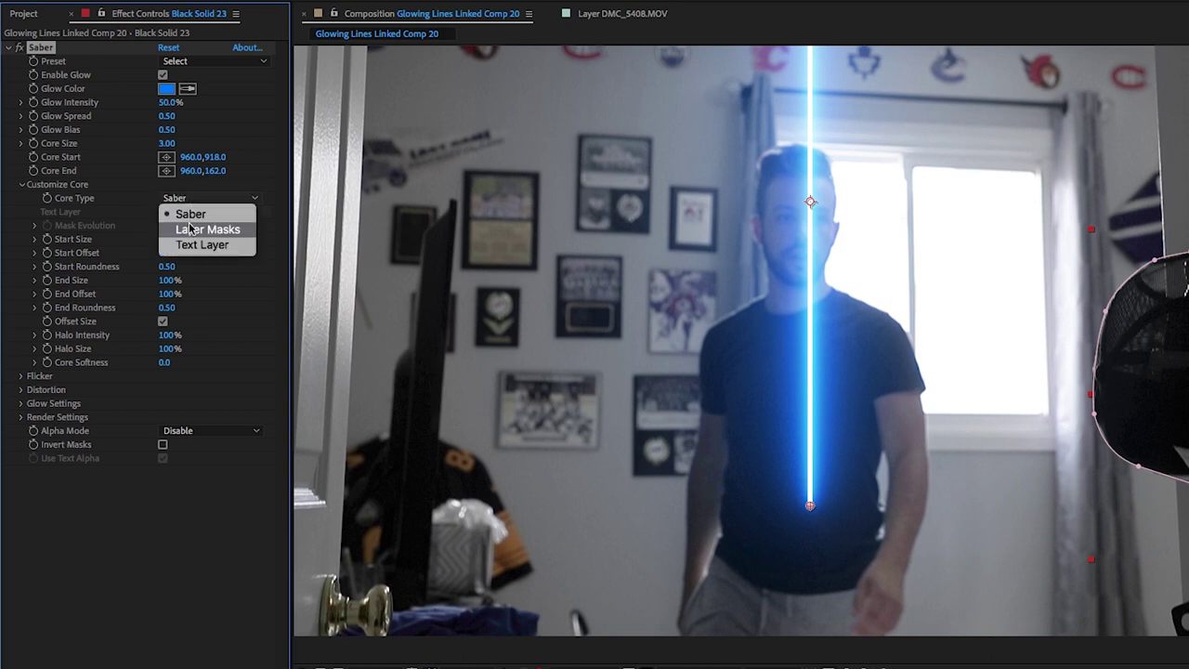
{"action": "left_click", "coordinate": [190, 230]}
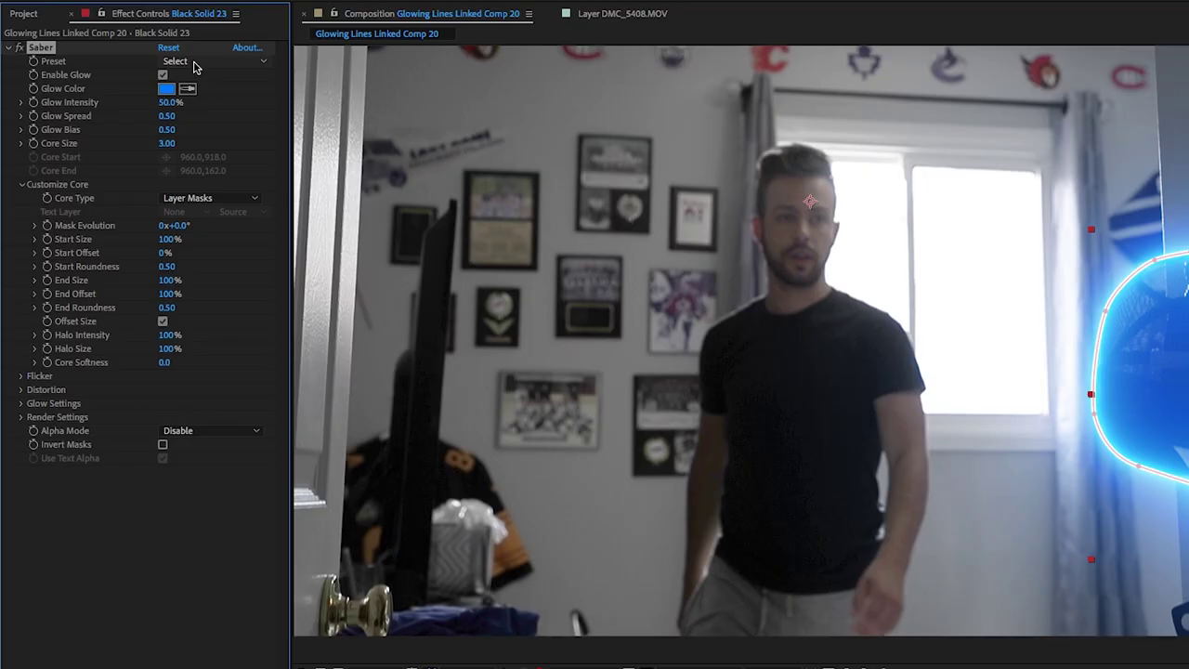
Apply the Electric Saber preset, then play and stop a preview
{"action": "left_click", "coordinate": [195, 63]}
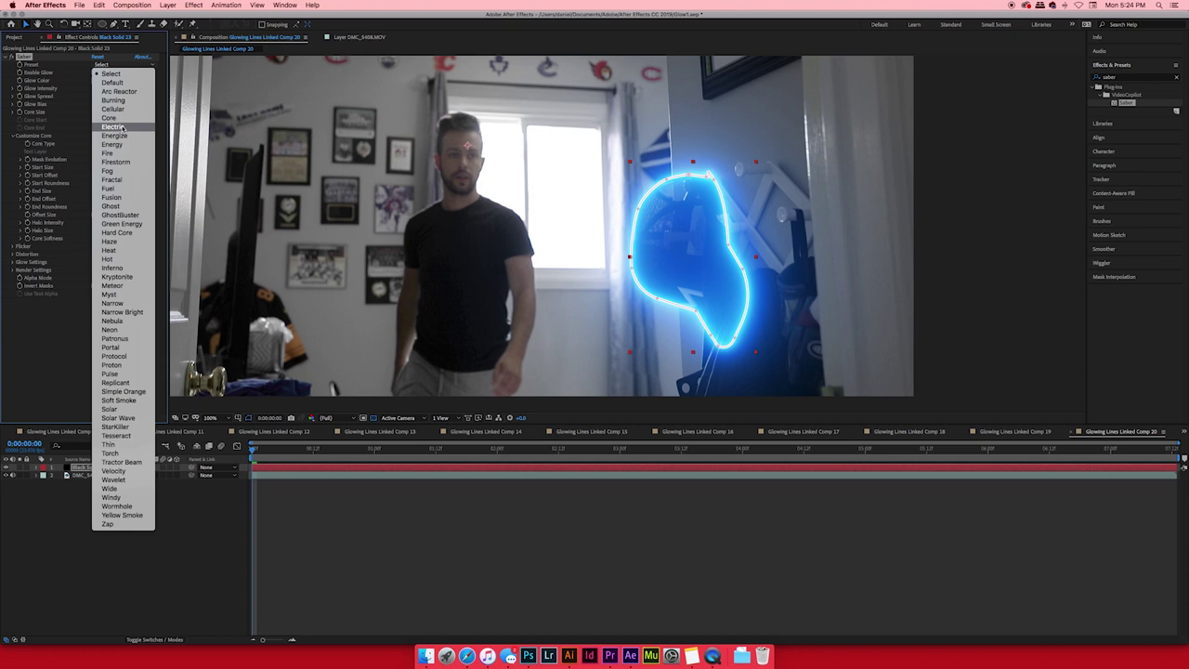
{"action": "left_click", "coordinate": [120, 127]}
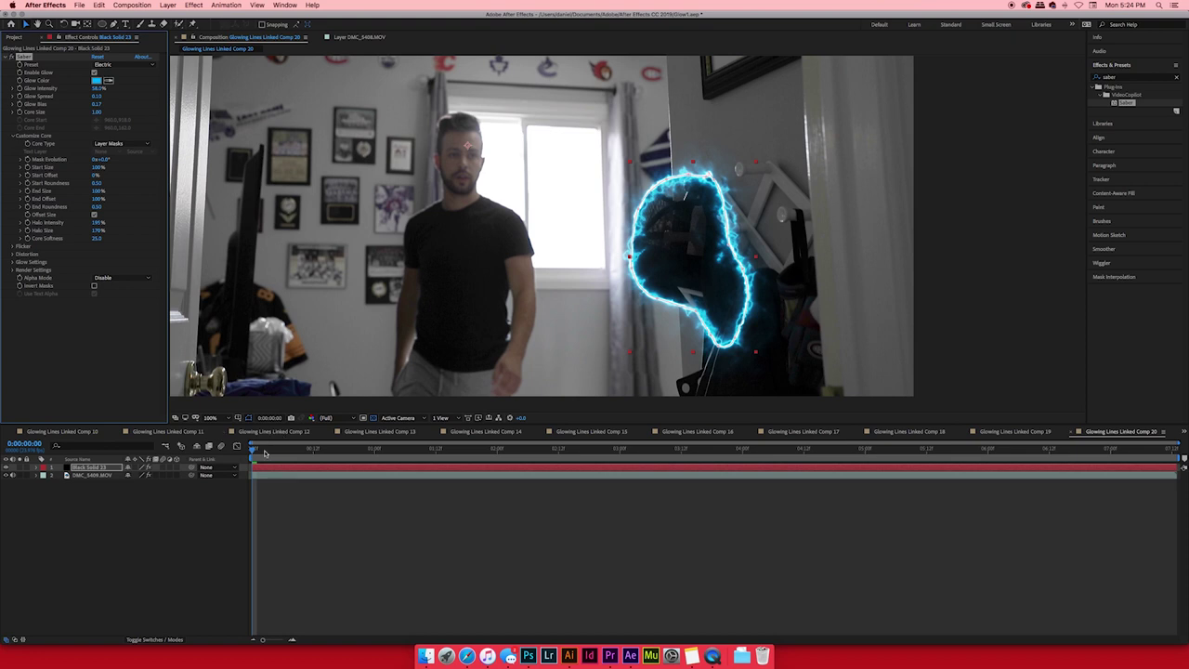
{"action": "key", "text": "space"}
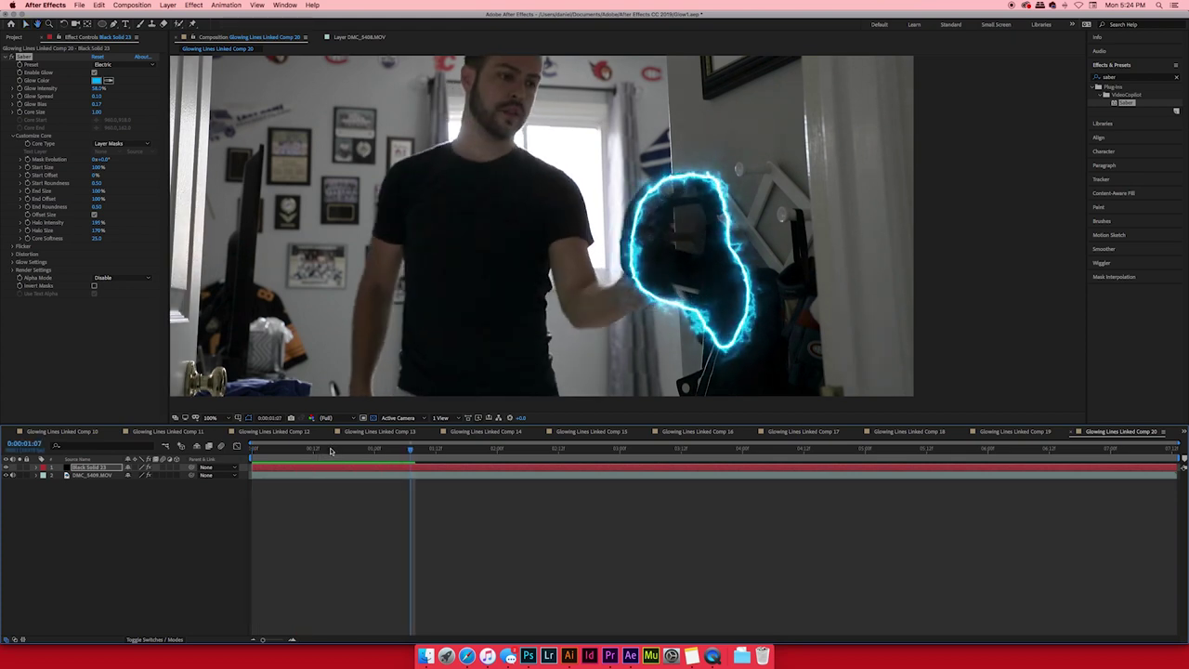
{"action": "key", "text": "space"}
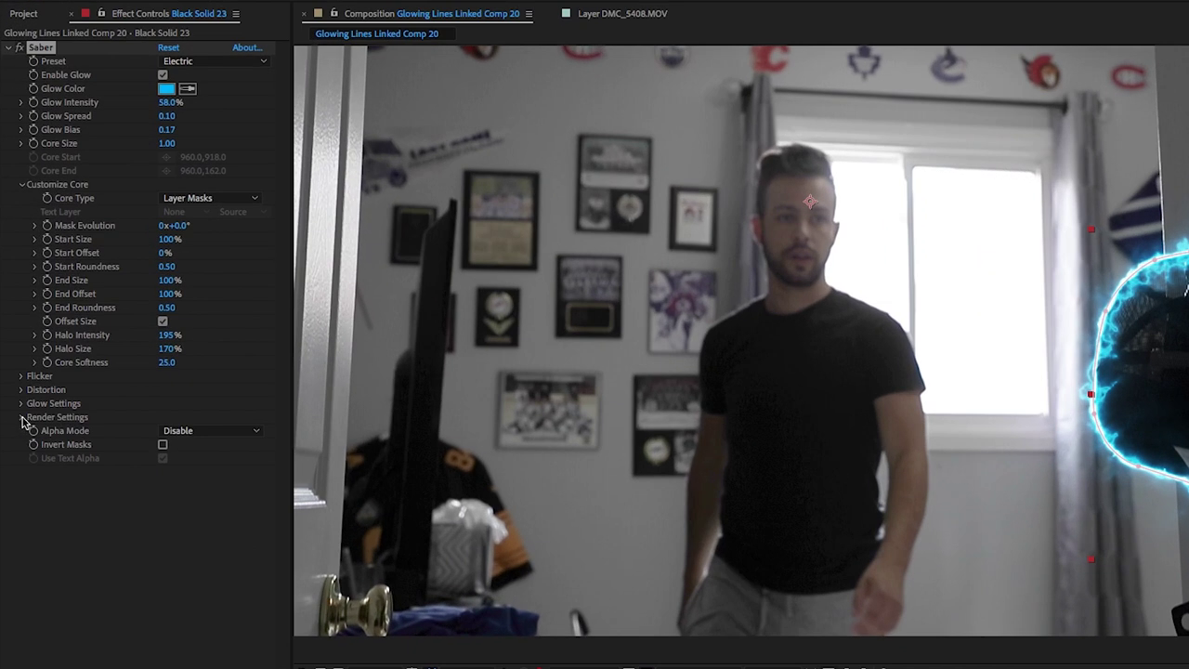
Set Saber's Alpha Mode to Enable Masks, tick Invert Masks, then deselect the layer
{"action": "left_click", "coordinate": [197, 434]}
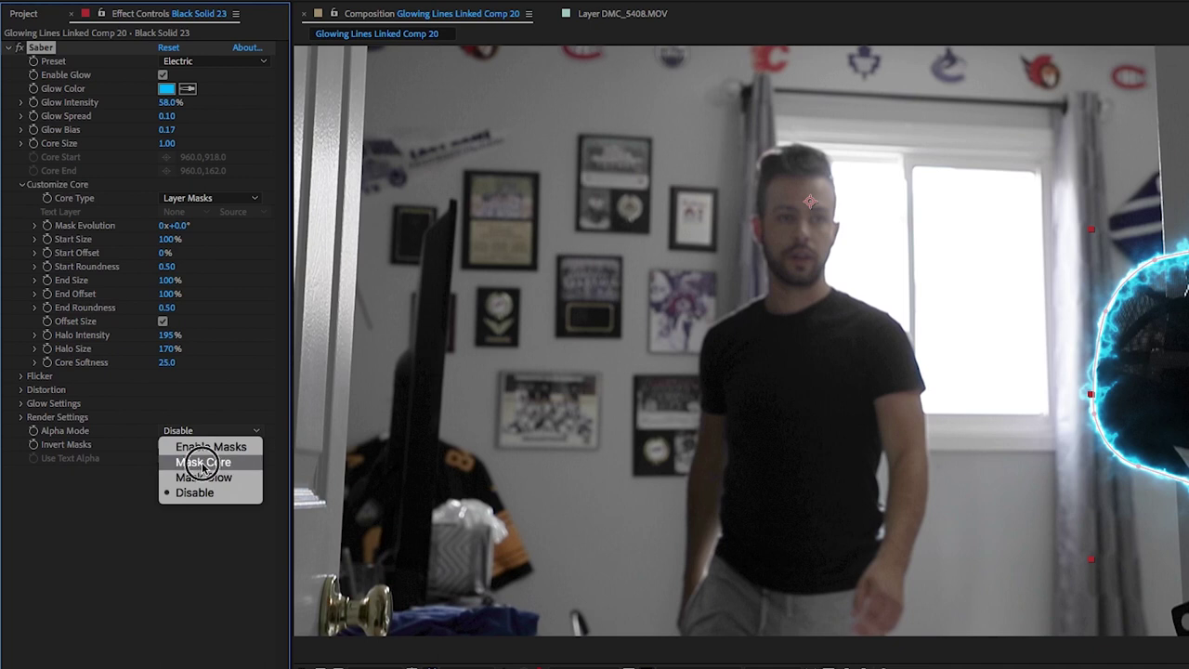
{"action": "left_click", "coordinate": [202, 464]}
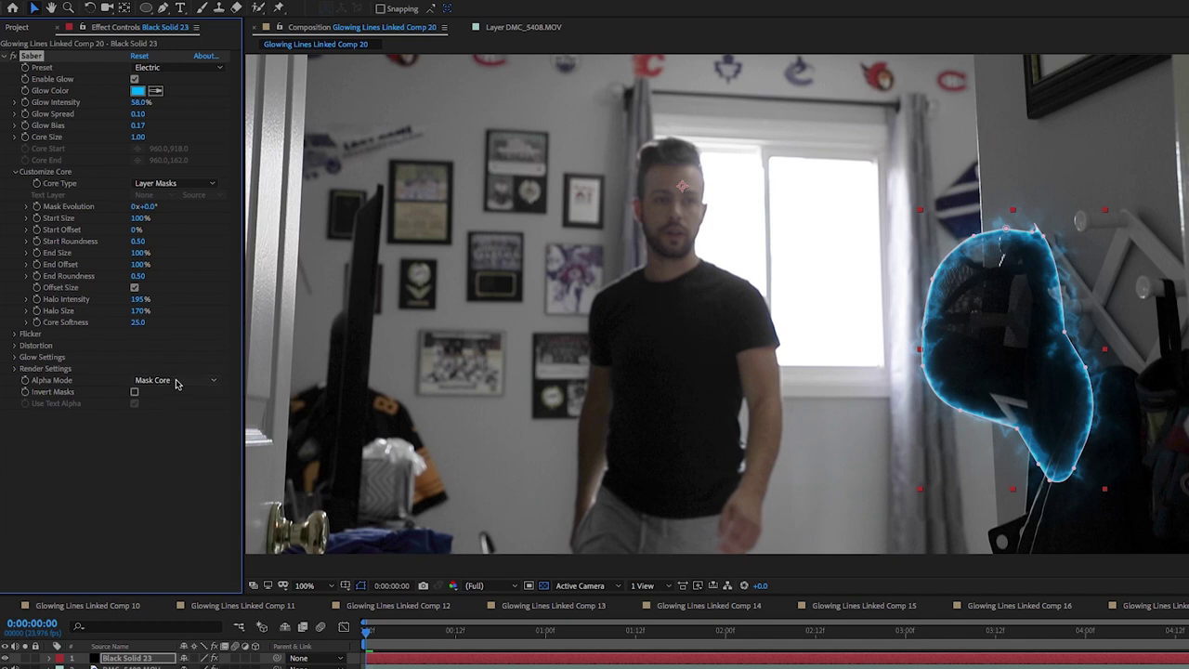
{"action": "left_click", "coordinate": [174, 387]}
{"action": "left_click", "coordinate": [169, 423]}
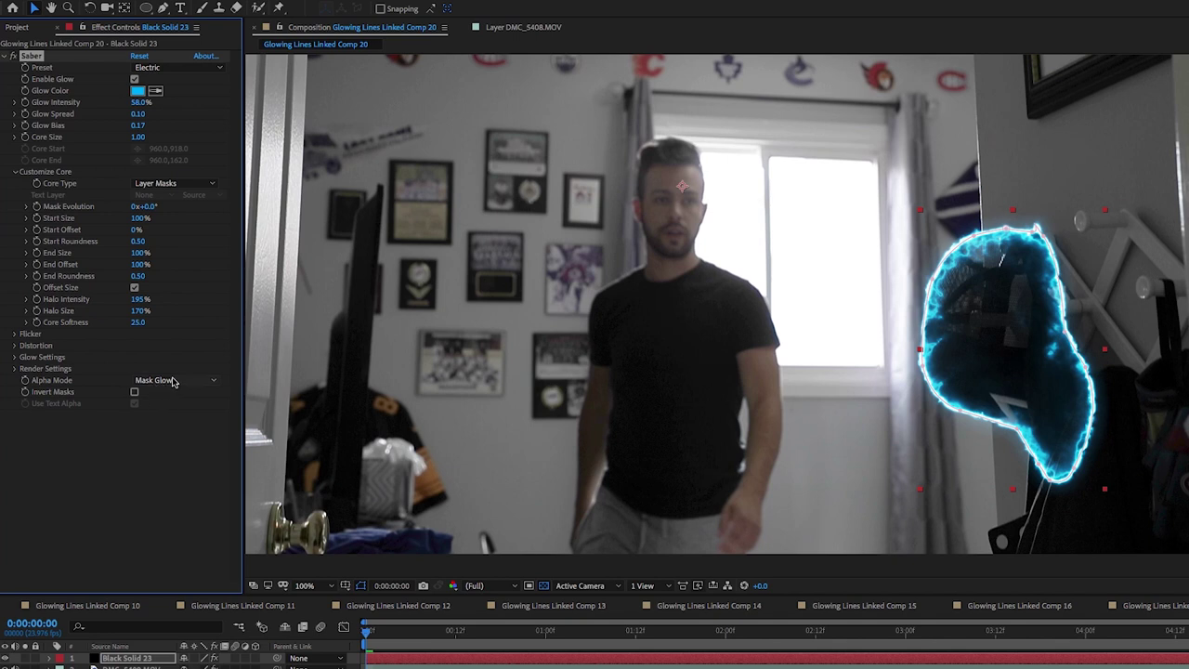
{"action": "left_click", "coordinate": [172, 384]}
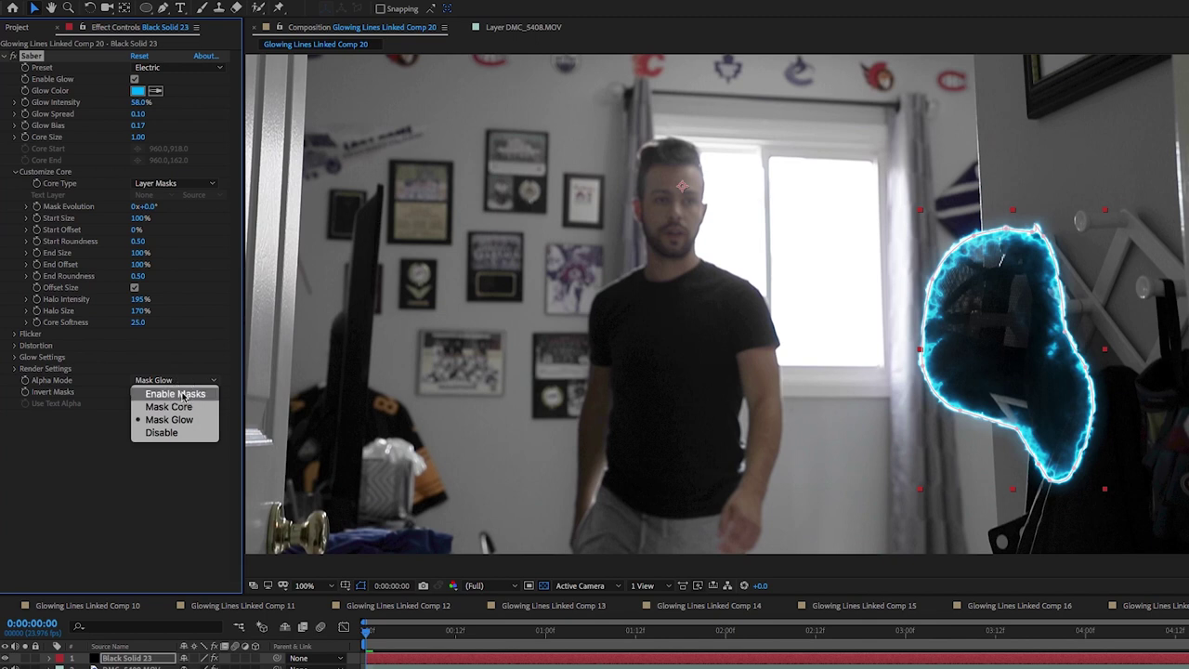
{"action": "left_click", "coordinate": [183, 396]}
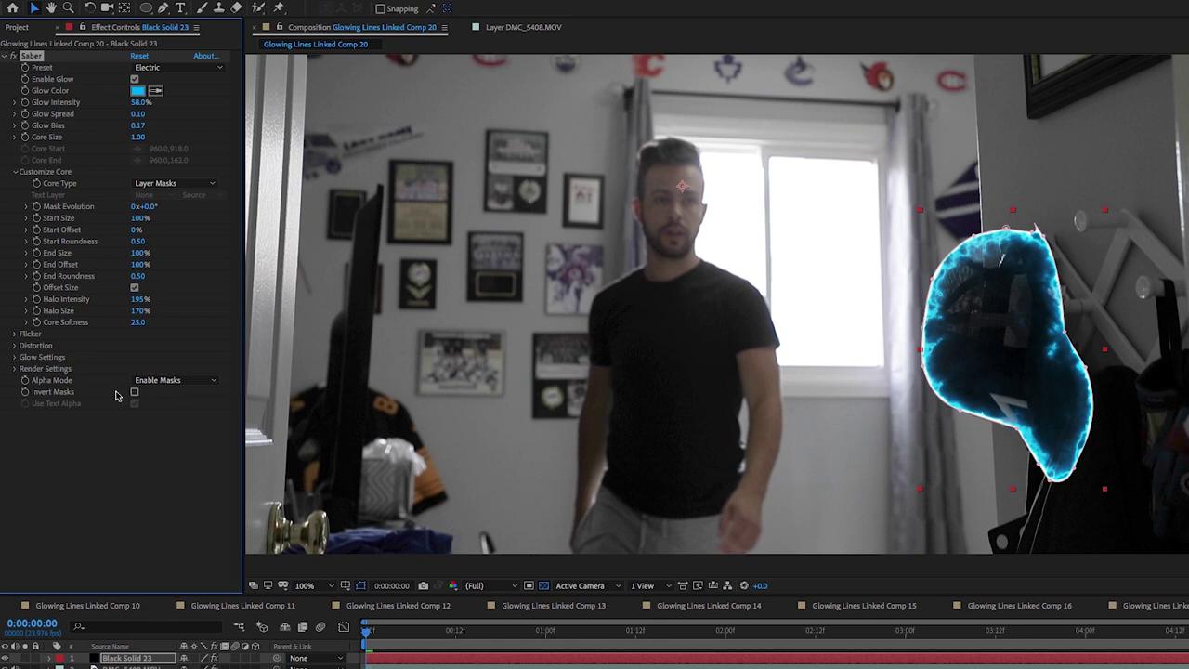
{"action": "left_click", "coordinate": [134, 393]}
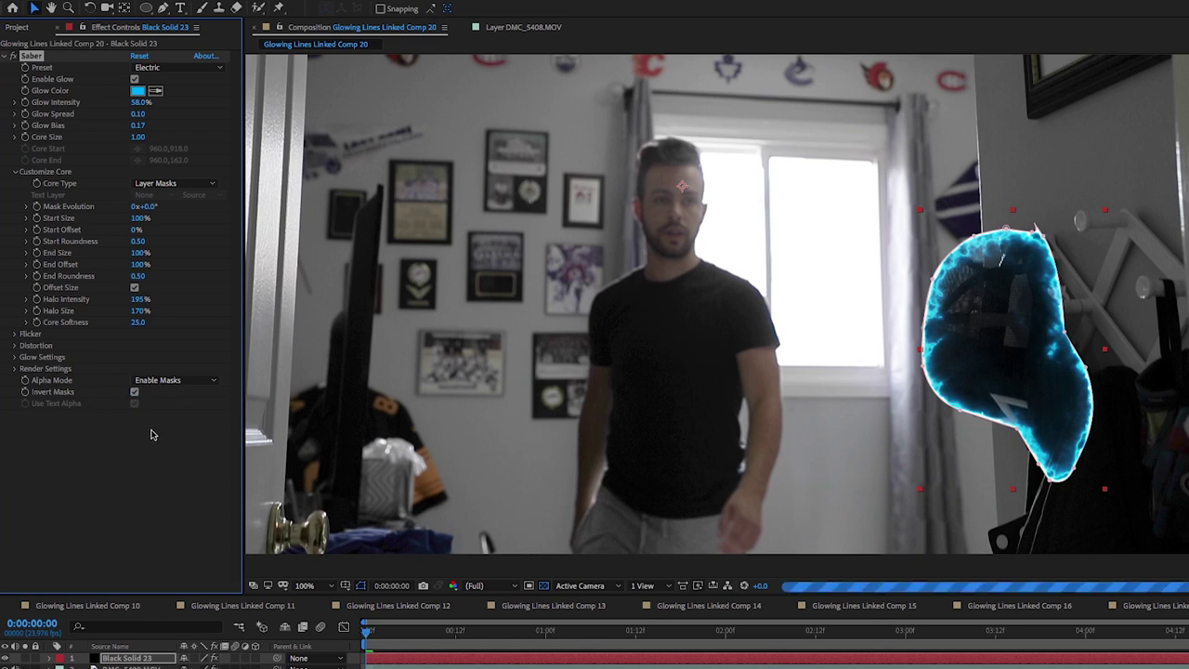
{"action": "left_click", "coordinate": [159, 434]}
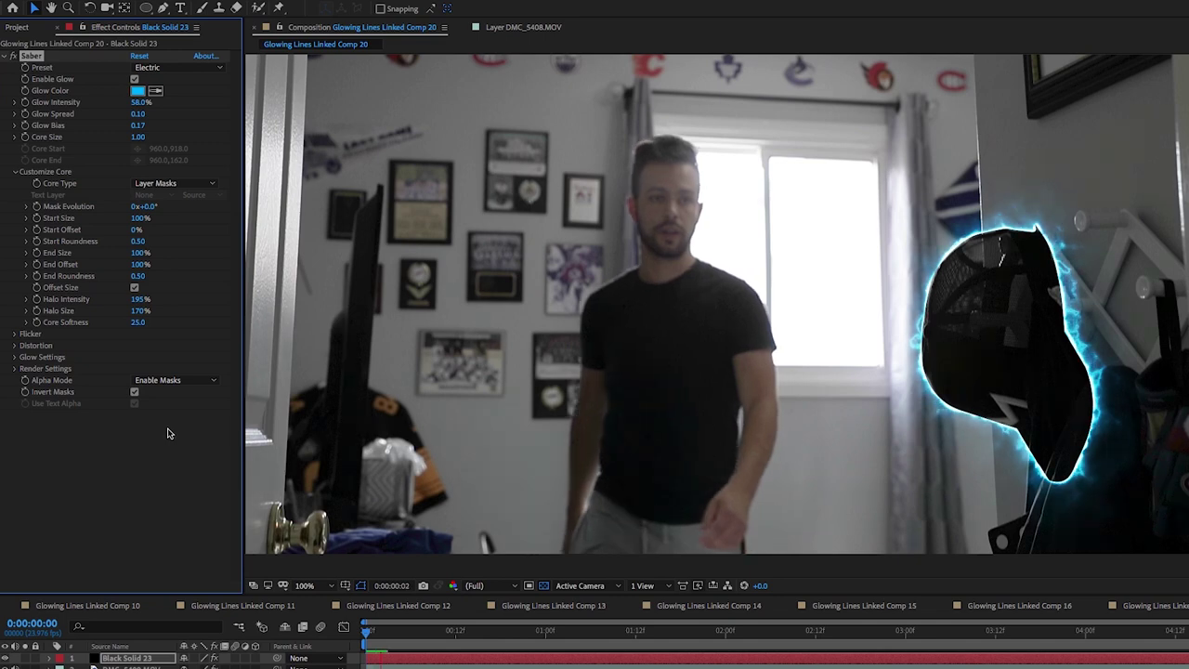